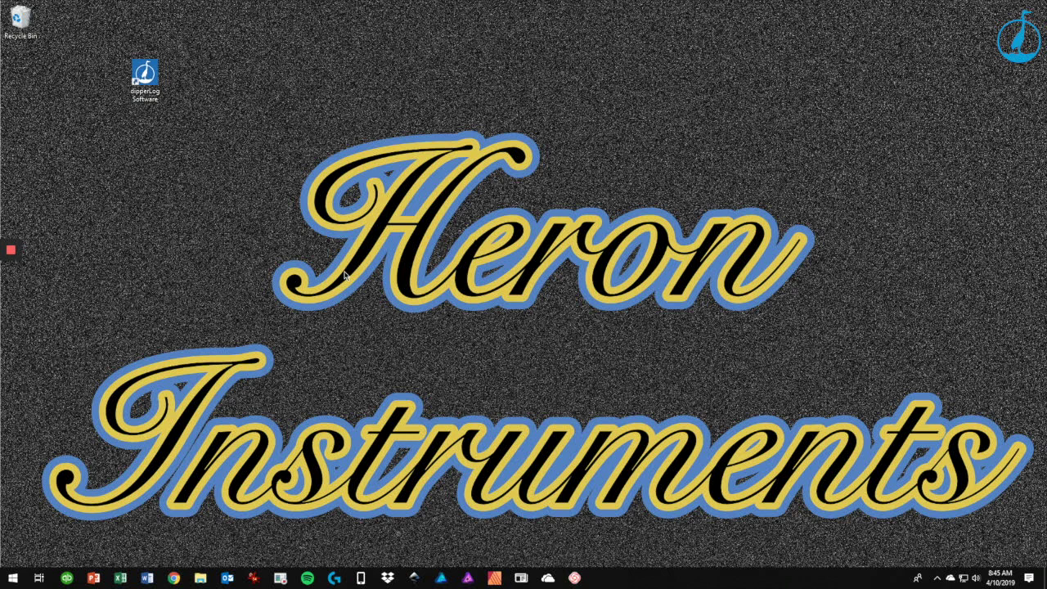
# Launch dipperLog Software from its desktop shortcut to reach the empty Logger Information page.
pyautogui.click(156, 75)
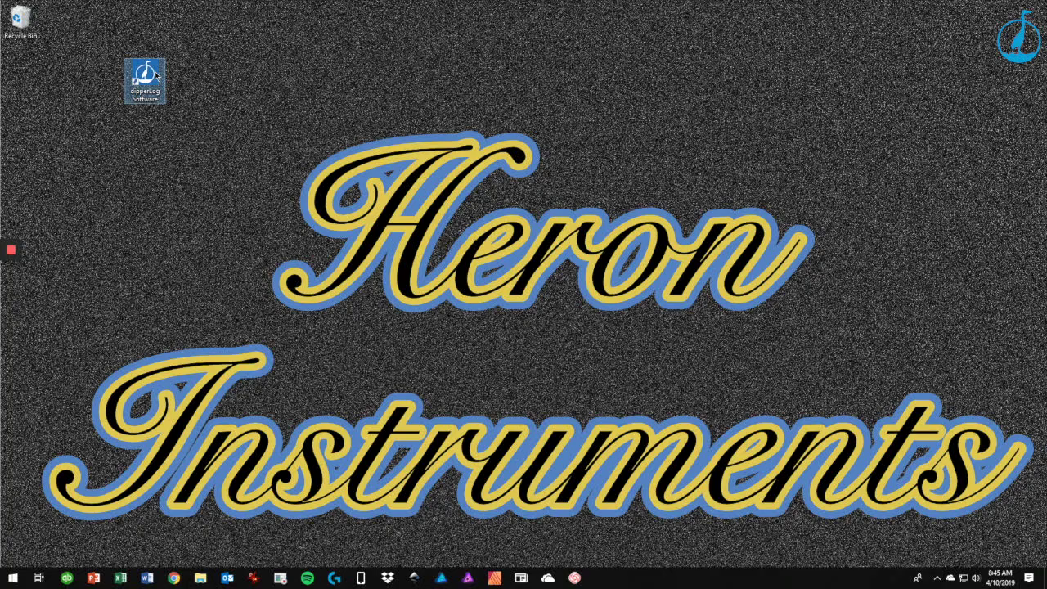
pyautogui.doubleClick(156, 75)
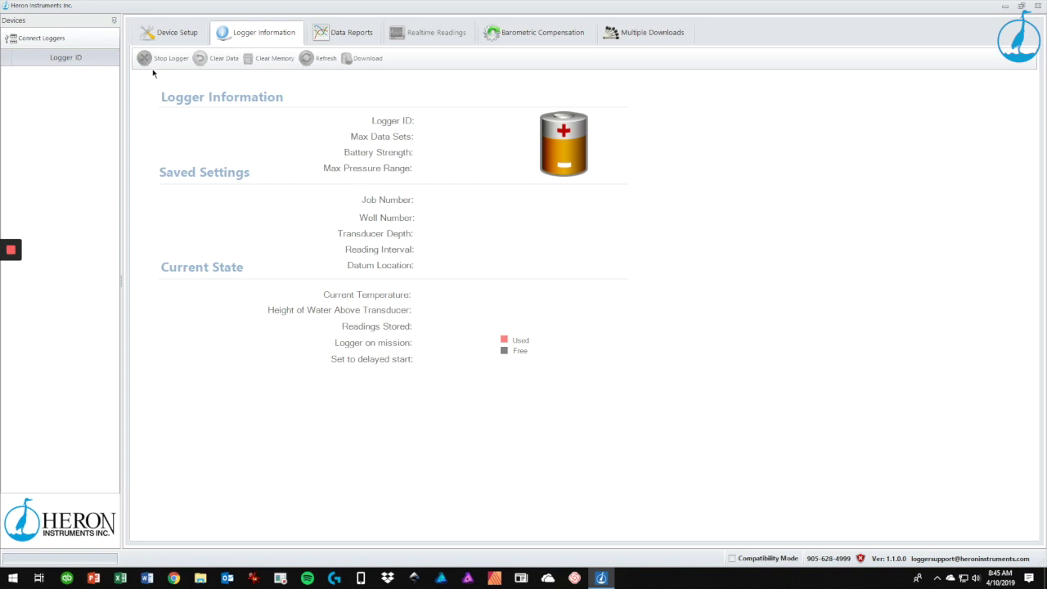
# Connect the attached logger, loading well LOG19 with its 1110 stored readings.
pyautogui.click(34, 38)
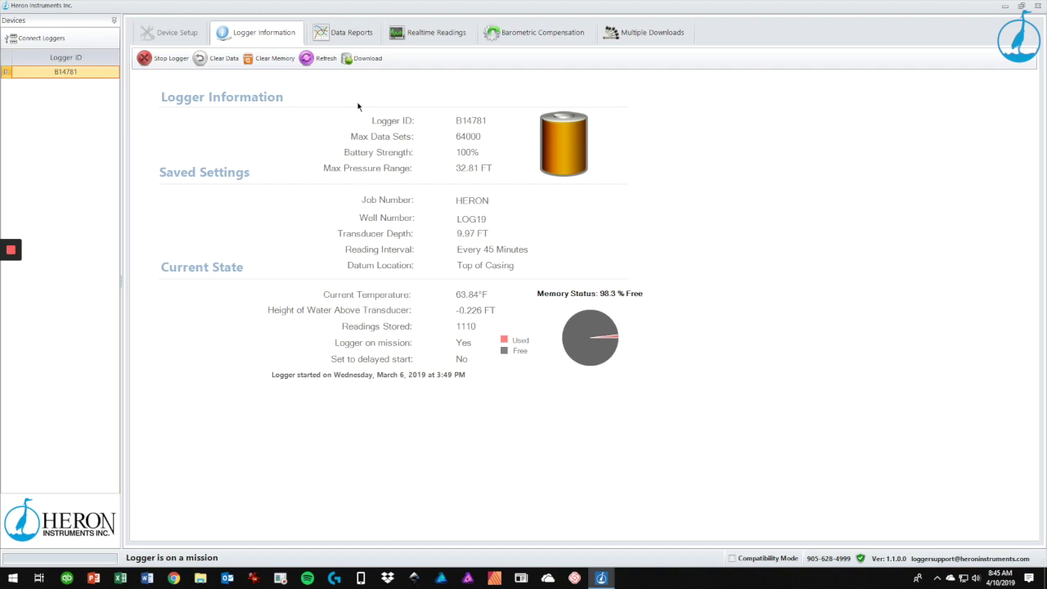
# Download the logger's readings on the Data Reports tab and scroll through the data table.
pyautogui.click(347, 32)
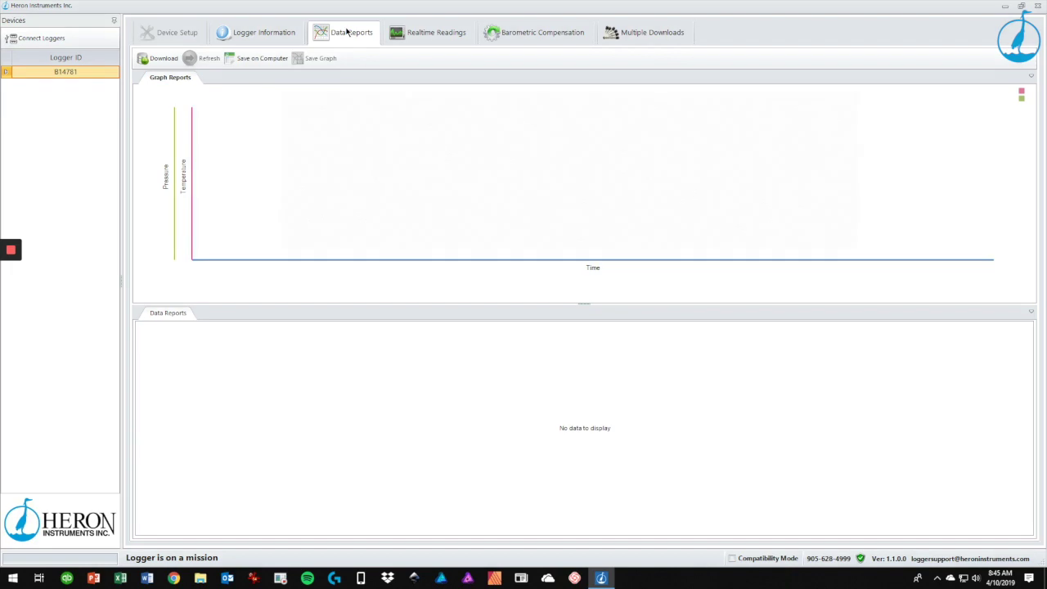
pyautogui.click(160, 59)
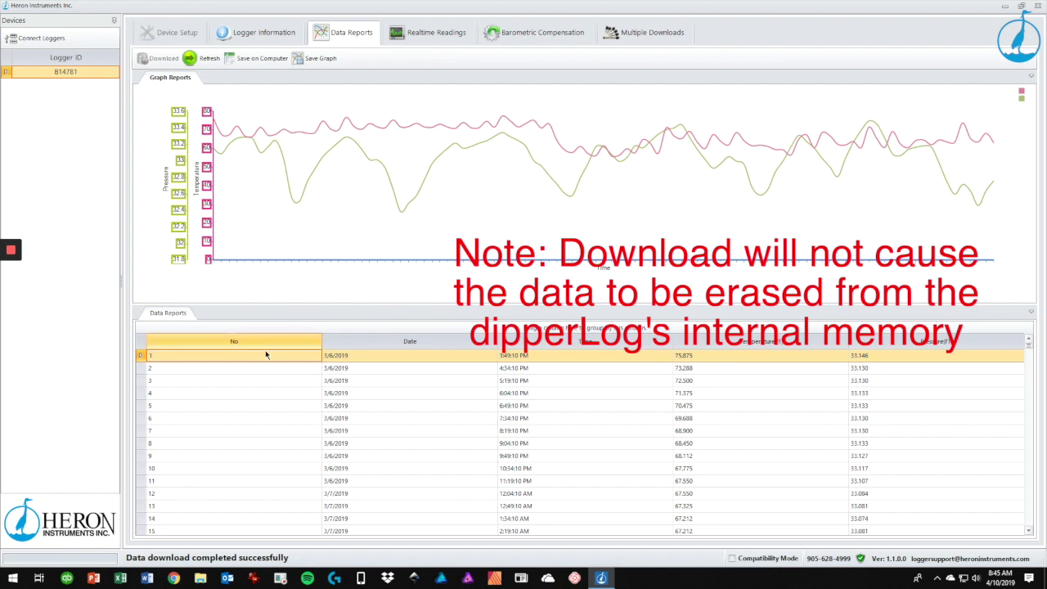
pyautogui.scroll(-5, 261, 374)
pyautogui.scroll(-4, 260, 374)
pyautogui.scroll(-4, 262, 374)
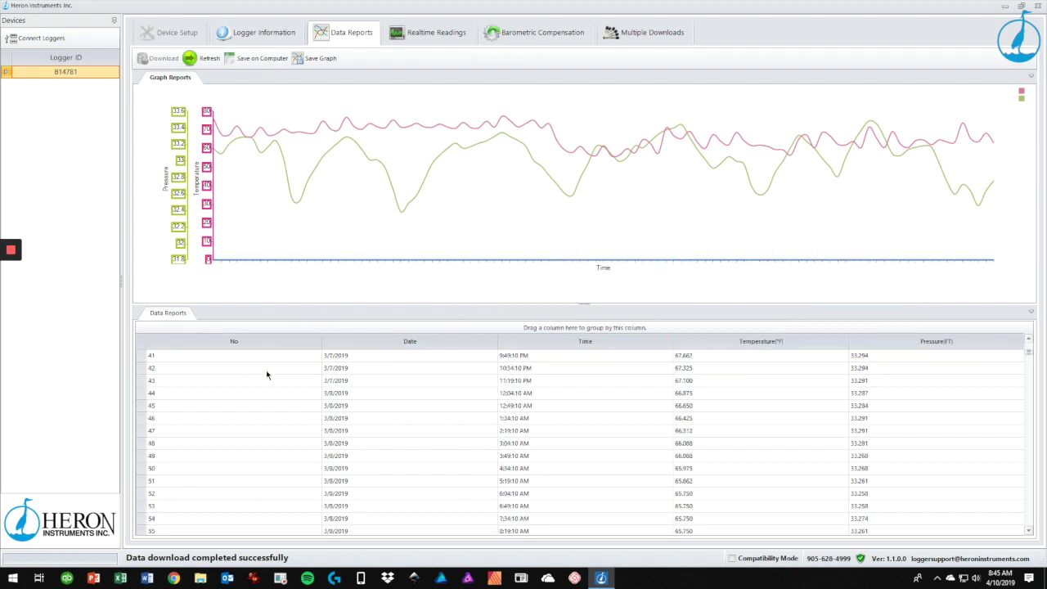
pyautogui.scroll(-4, 264, 375)
pyautogui.scroll(-5, 266, 374)
pyautogui.scroll(12, 266, 374)
pyautogui.scroll(10, 266, 375)
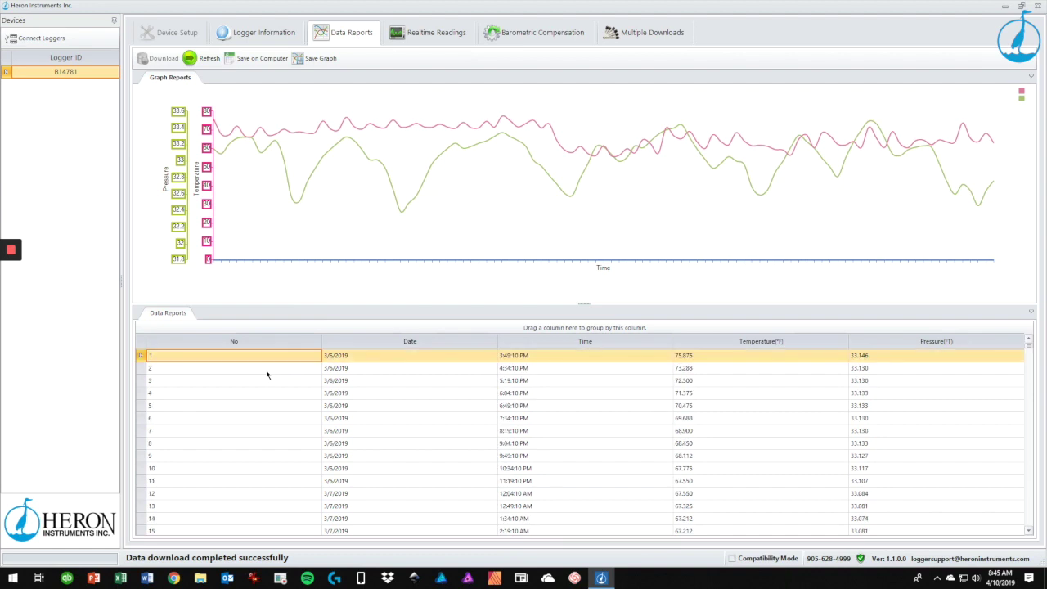
pyautogui.click(398, 343)
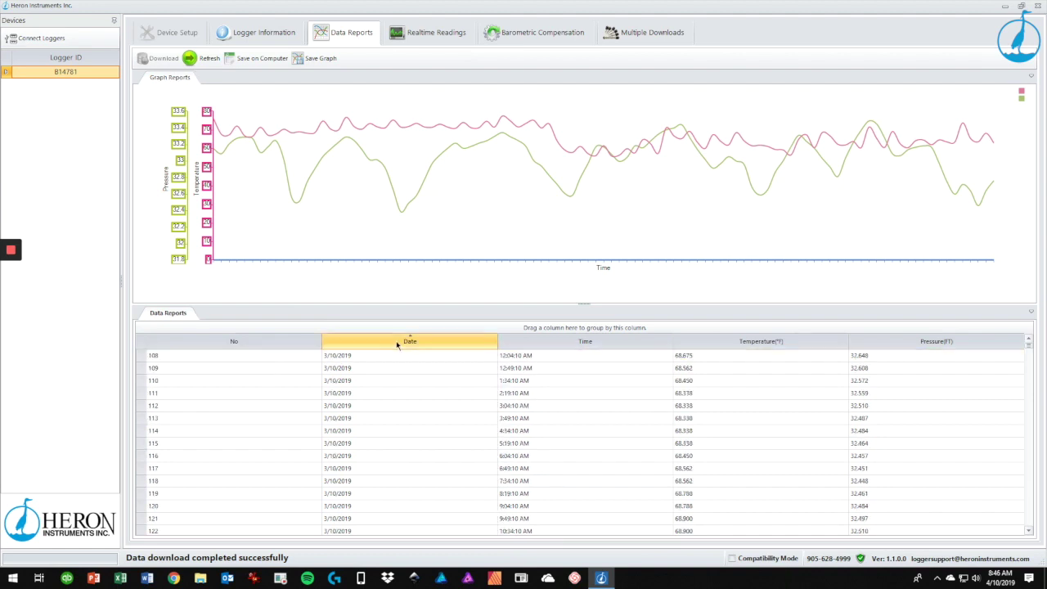
pyautogui.click(397, 343)
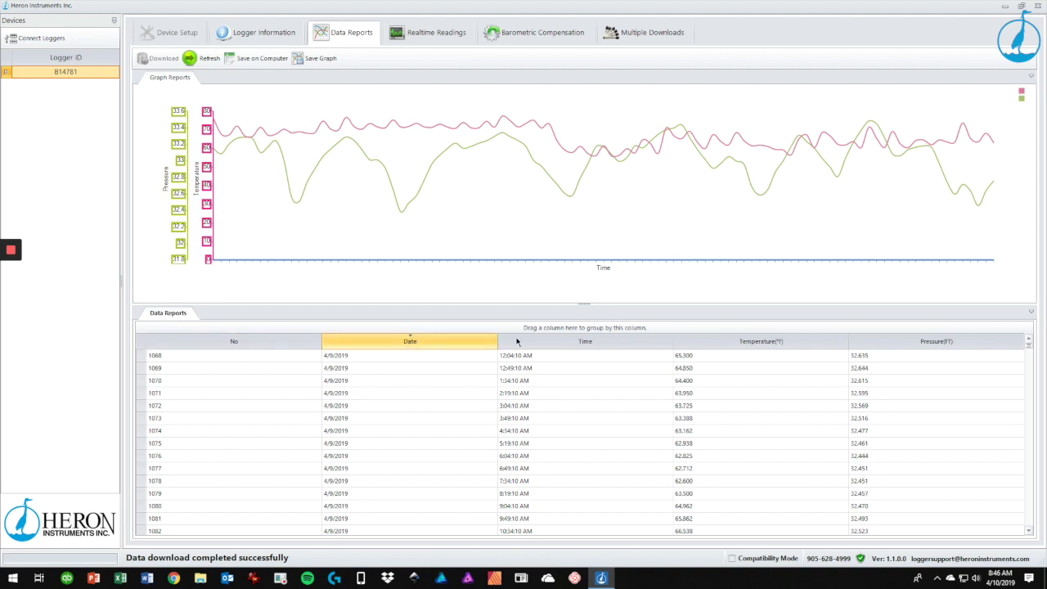
pyautogui.click(543, 340)
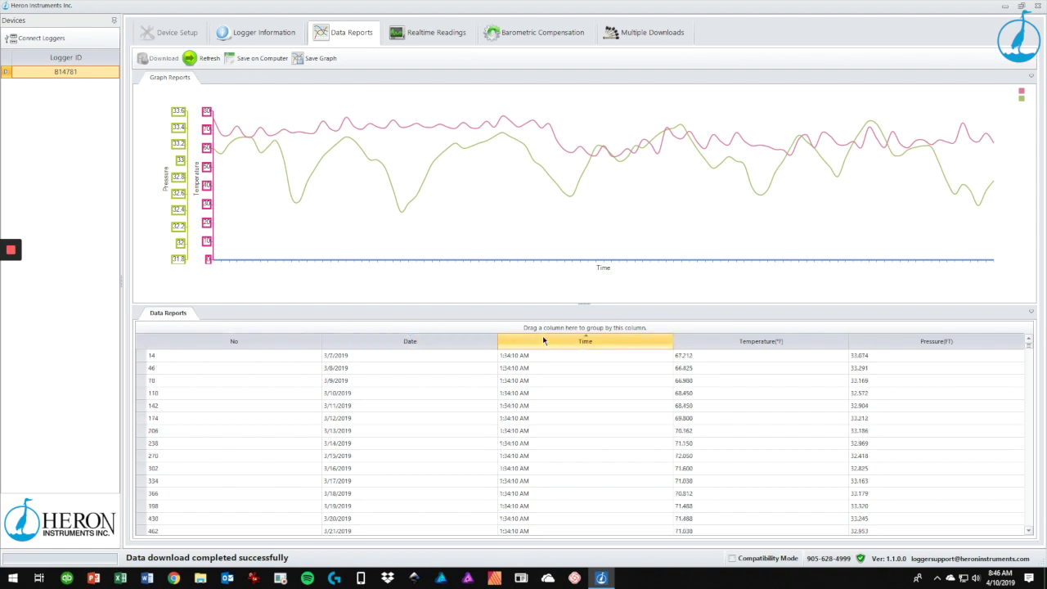
pyautogui.click(760, 341)
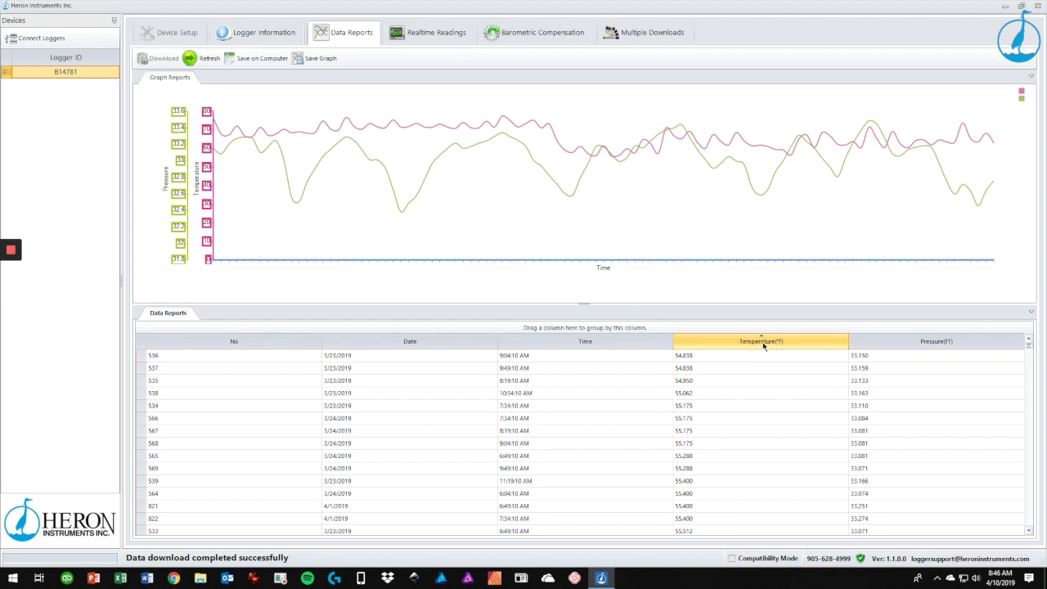
pyautogui.click(926, 342)
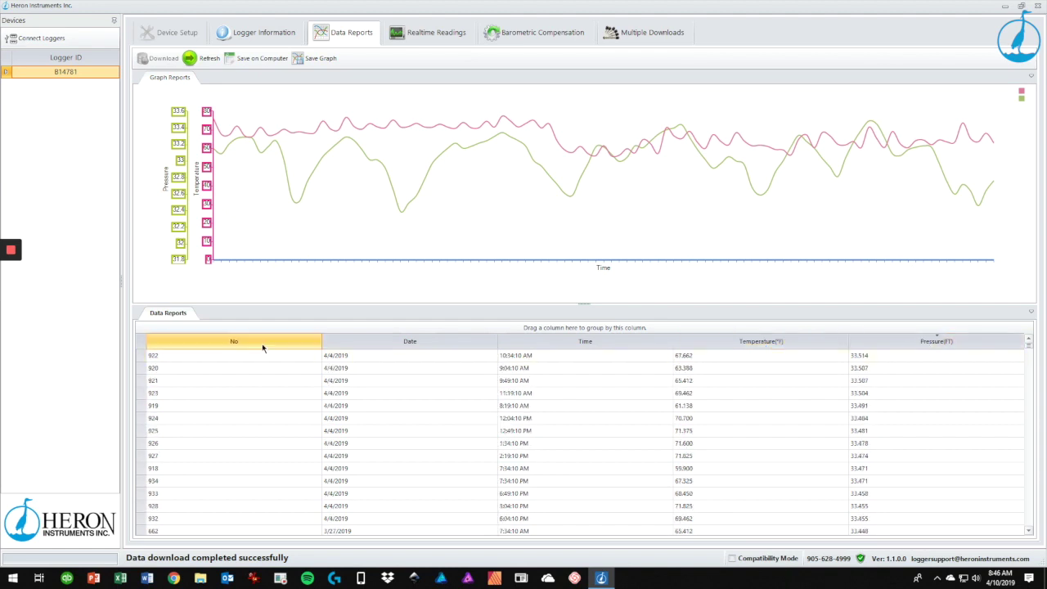
pyautogui.click(264, 342)
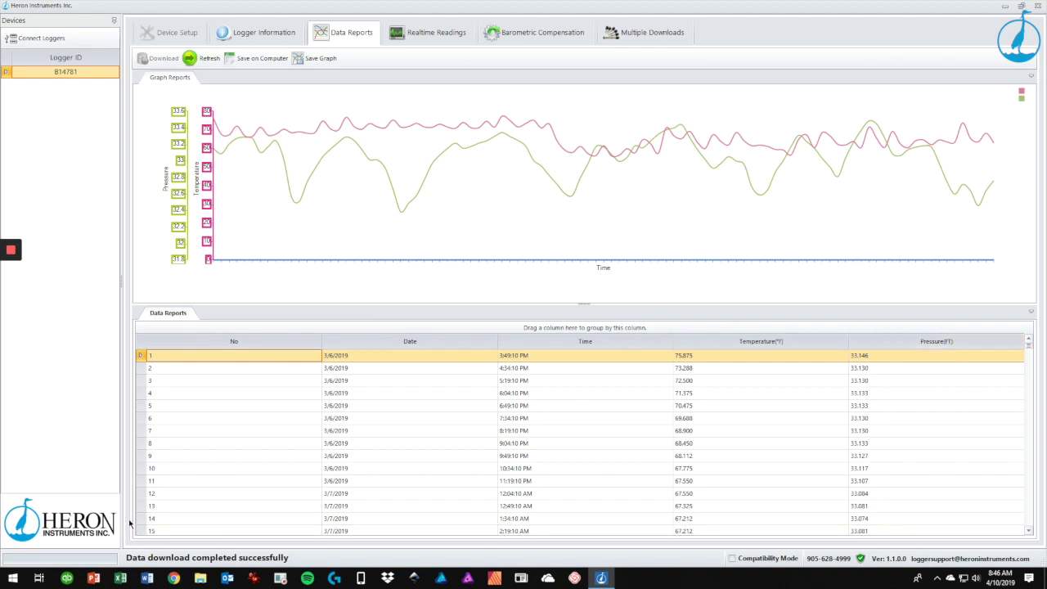
pyautogui.click(162, 352)
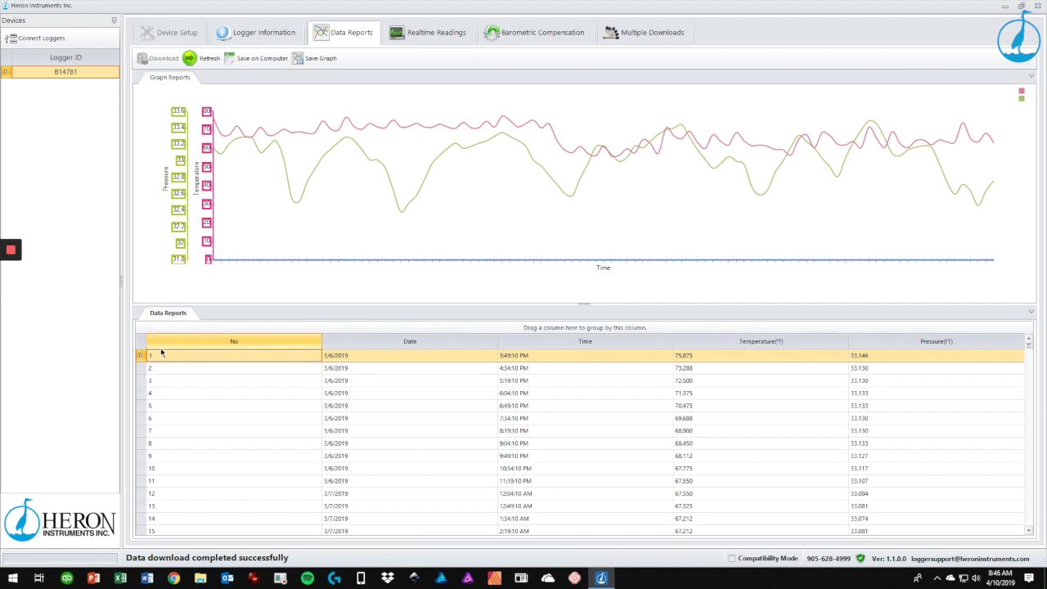
# Group the readings by Date then Pressure(FT), and browse the expanded 3/10/2019 group.
pyautogui.moveTo(435, 344); pyautogui.dragTo(562, 327)
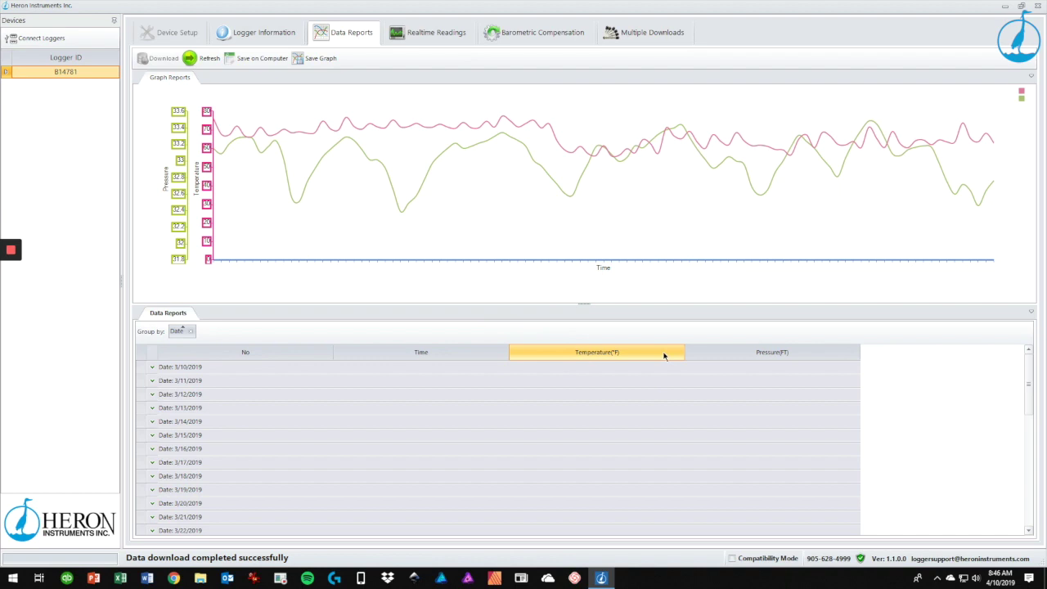
pyautogui.moveTo(769, 354); pyautogui.dragTo(223, 342)
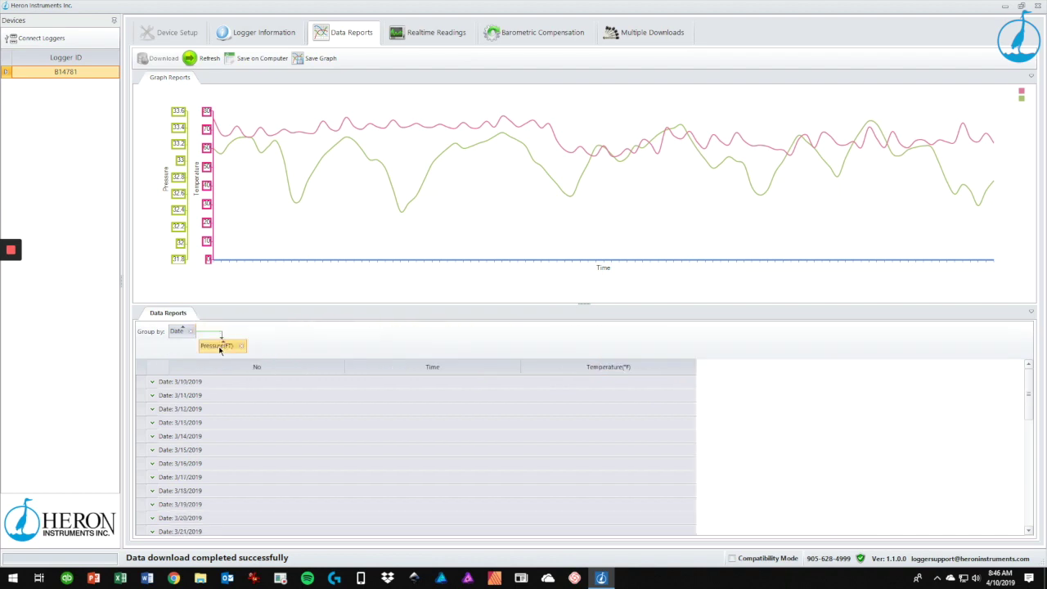
pyautogui.click(152, 382)
pyautogui.scroll(-2, 222, 402)
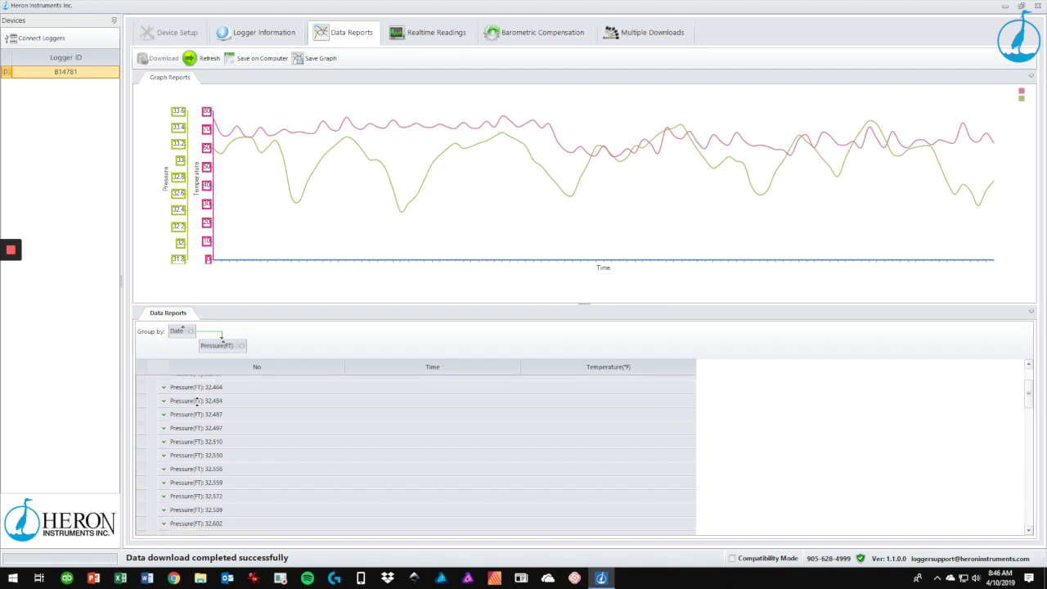
pyautogui.scroll(-2, 249, 433)
pyautogui.scroll(5, 249, 433)
pyautogui.scroll(-3, 249, 433)
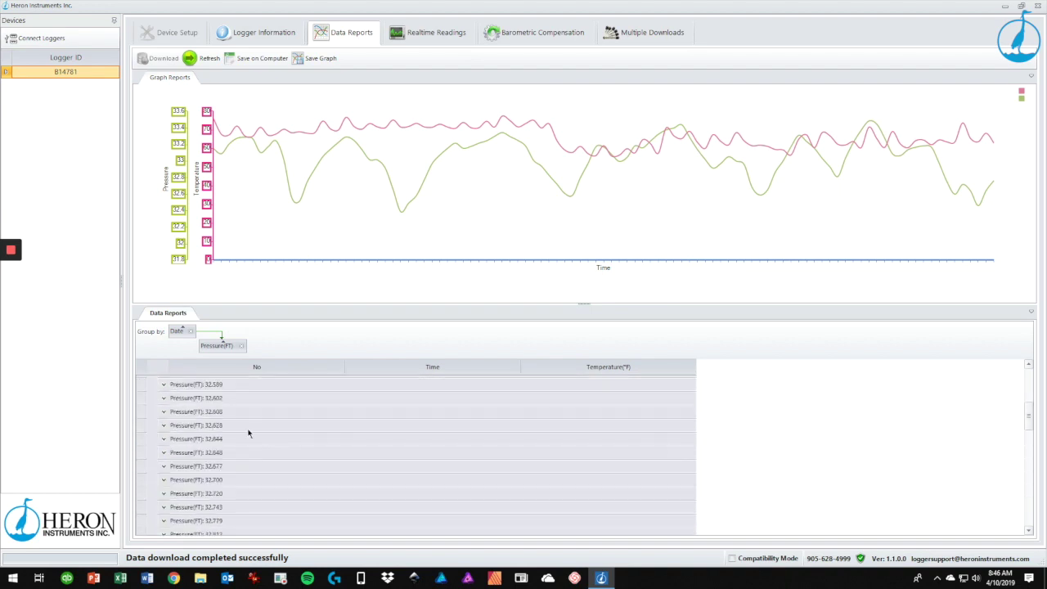
pyautogui.scroll(3, 250, 433)
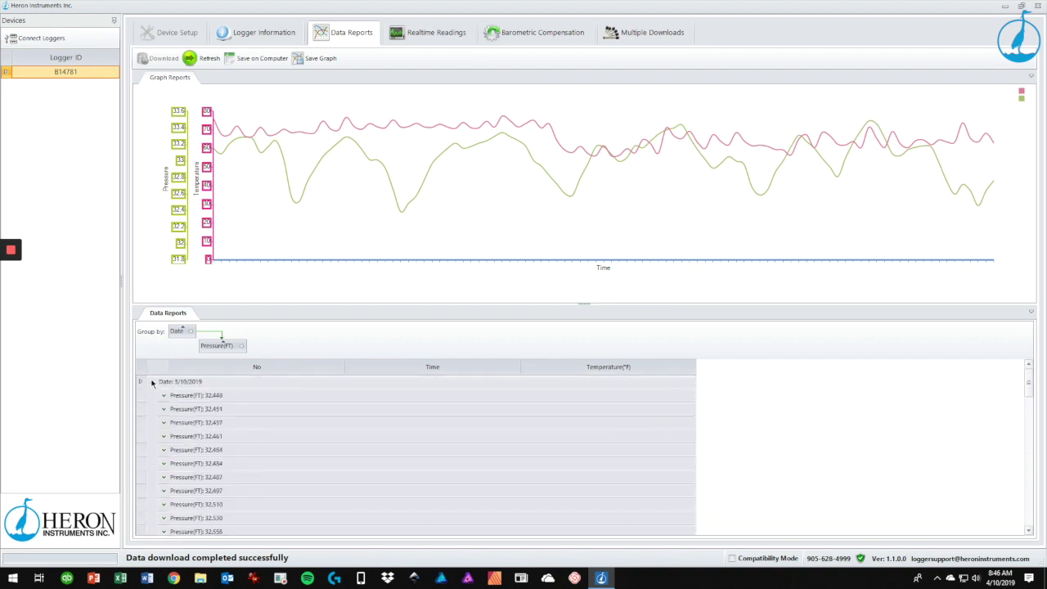
# Export the readings as a Comma Separated File to the Desktop.
pyautogui.click(250, 59)
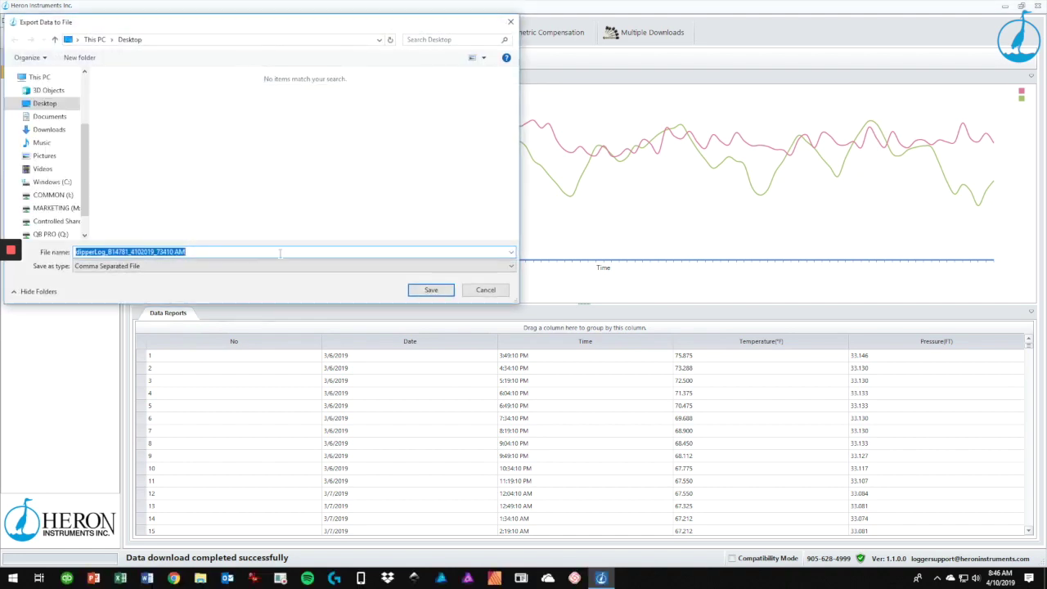
pyautogui.click(256, 266)
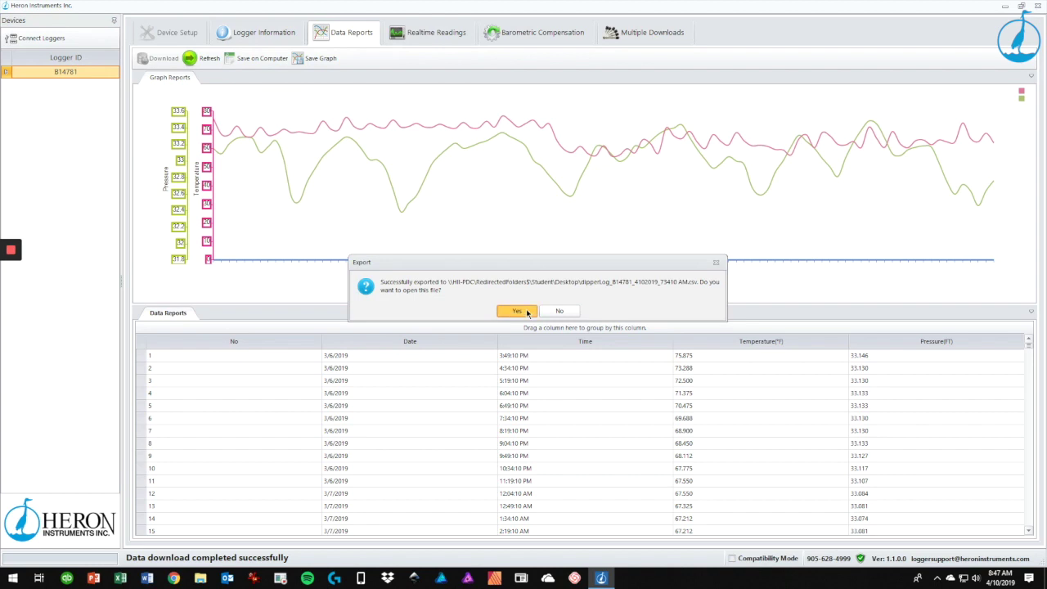
# Open the exported CSV in Excel, AutoFit columns A–E, then close without saving.
pyautogui.click(503, 309)
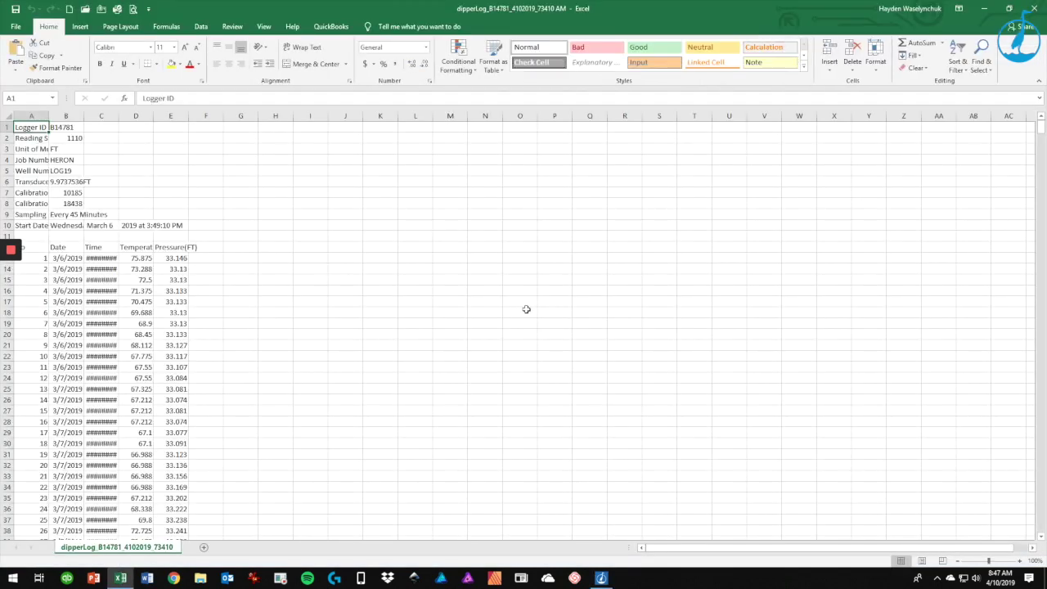
pyautogui.doubleClick(48, 115)
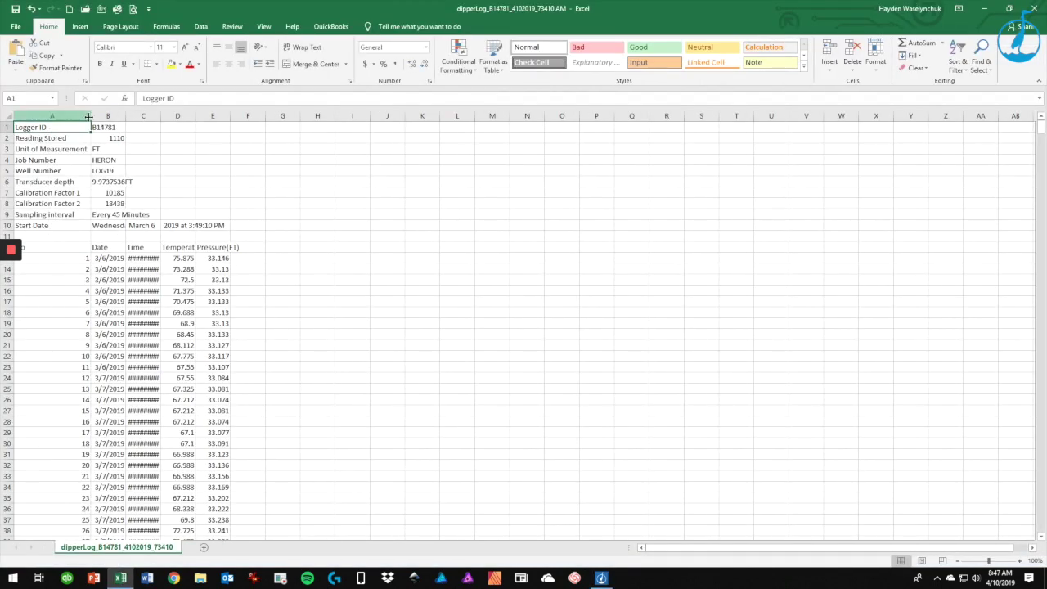
pyautogui.doubleClick(126, 115)
pyautogui.doubleClick(188, 116)
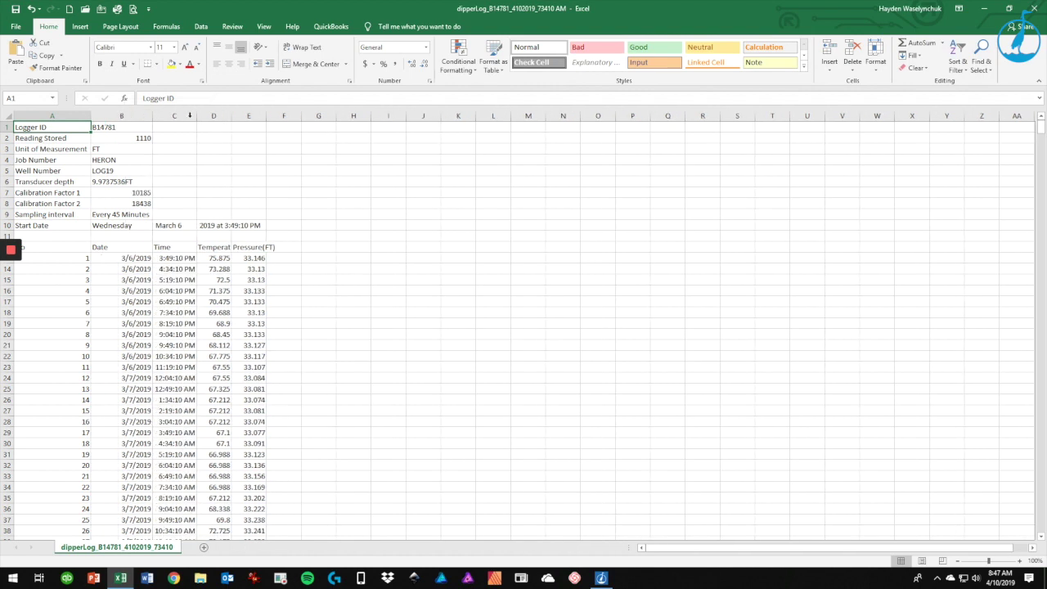
pyautogui.doubleClick(232, 115)
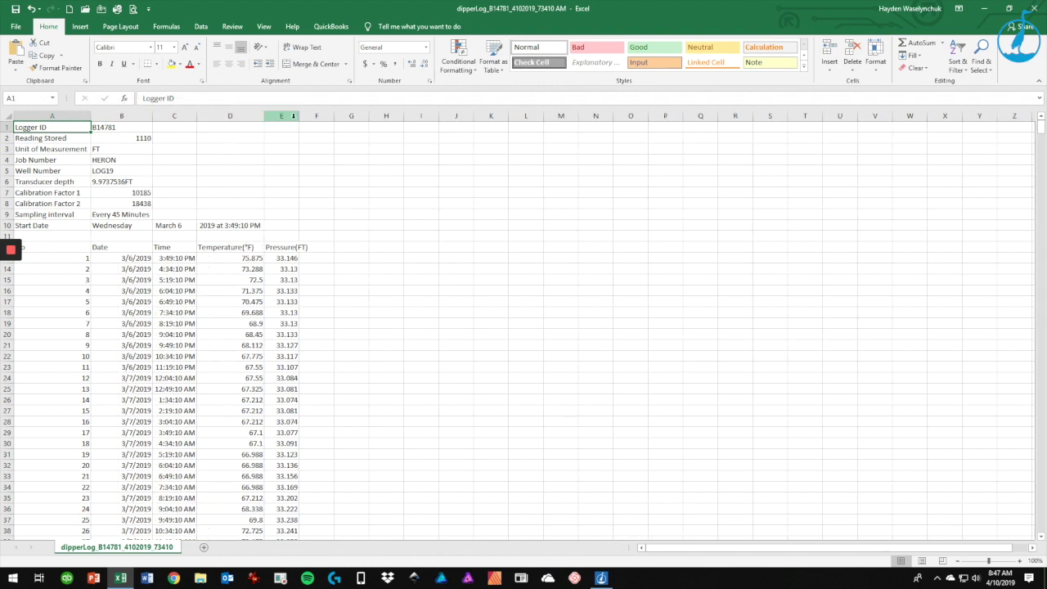
pyautogui.doubleClick(299, 116)
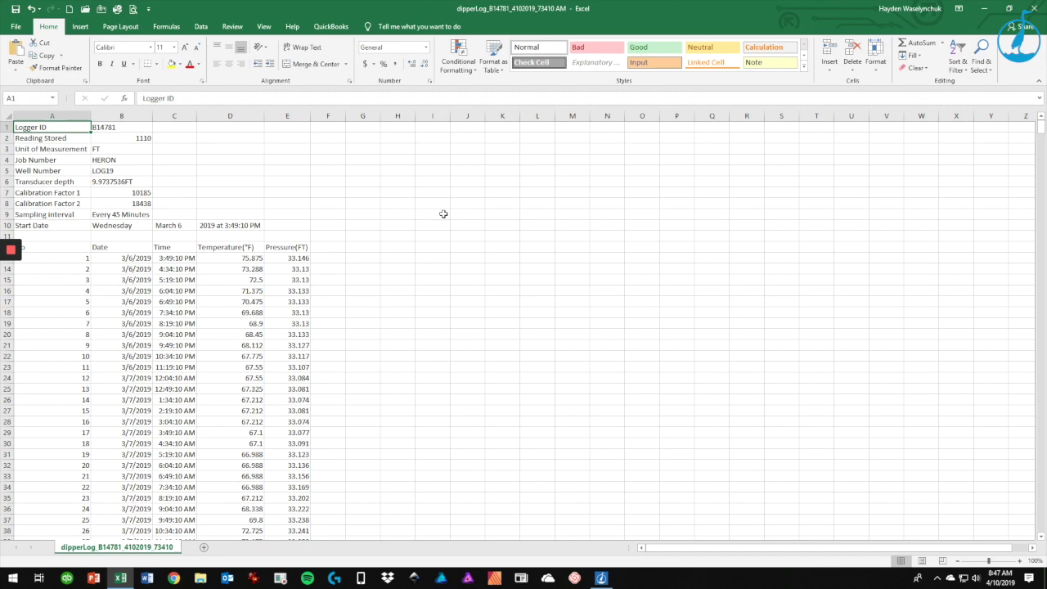
pyautogui.click(1034, 8)
pyautogui.click(522, 302)
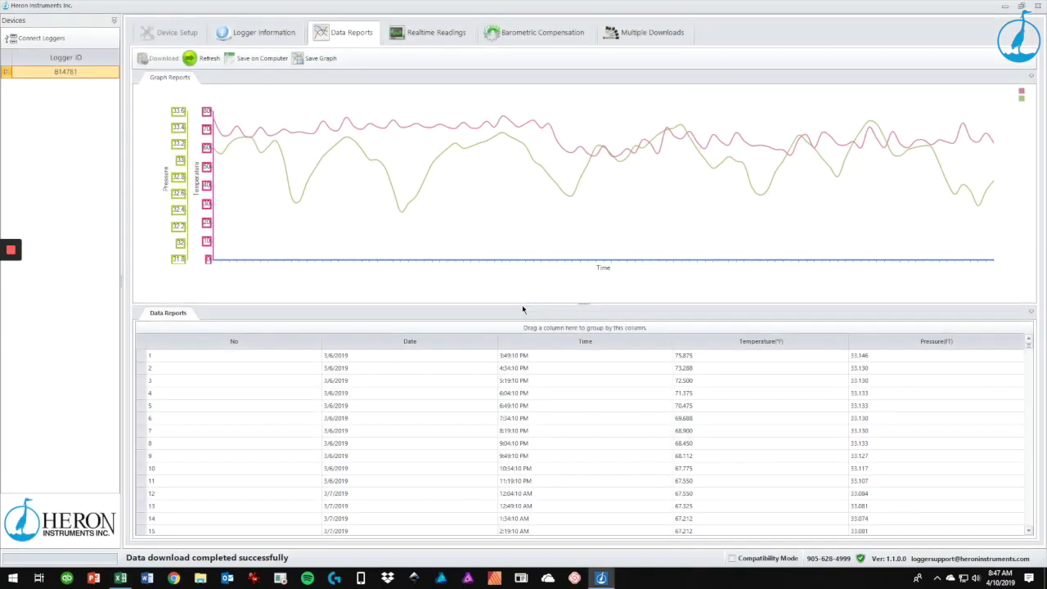
# Save the temperature and pressure graph as a PNG on the Desktop, then minimize dipperLog.
pyautogui.click(313, 58)
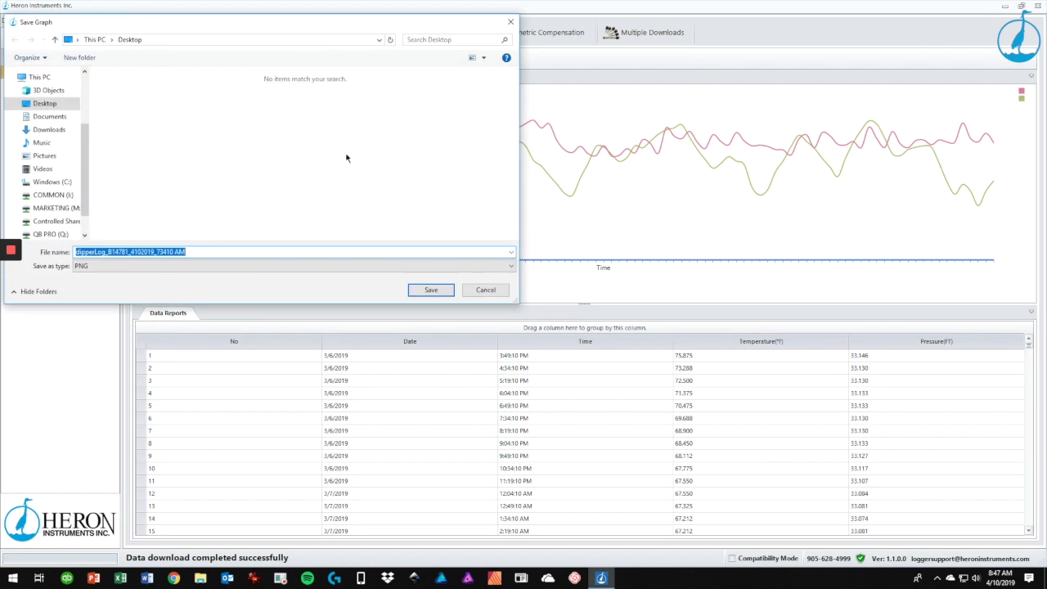
pyautogui.click(431, 290)
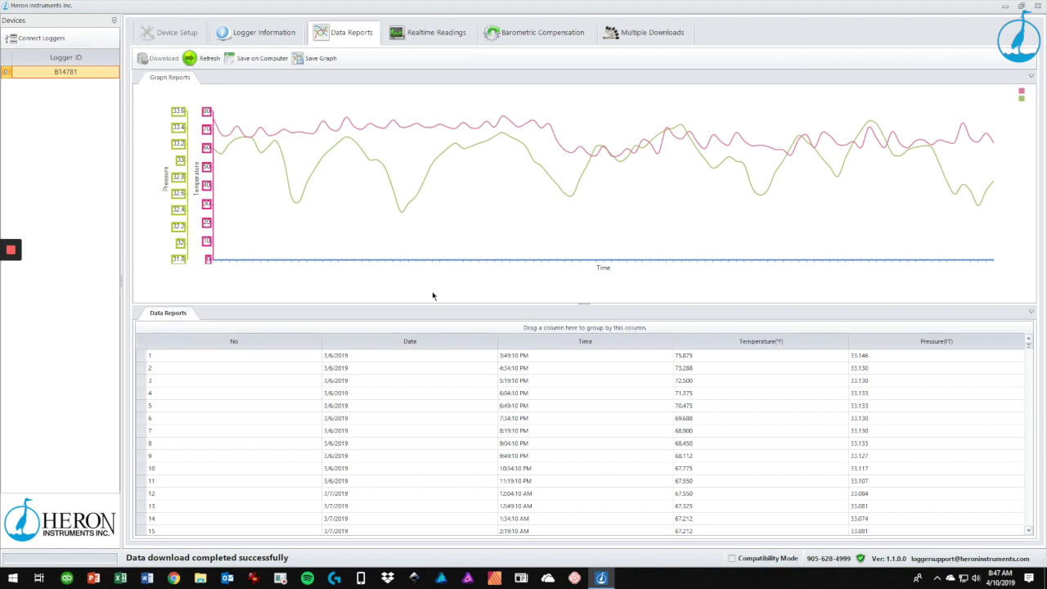
pyautogui.click(1008, 6)
# View the saved graph PNG in Photos, close it, and restore dipperLog from the taskbar.
pyautogui.doubleClick(31, 151)
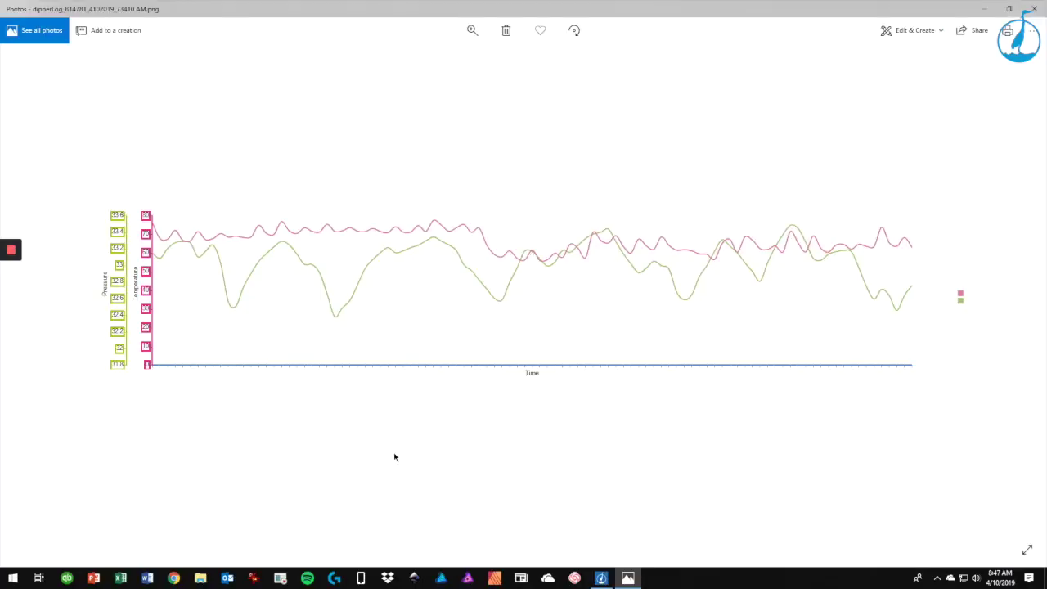
pyautogui.click(1034, 8)
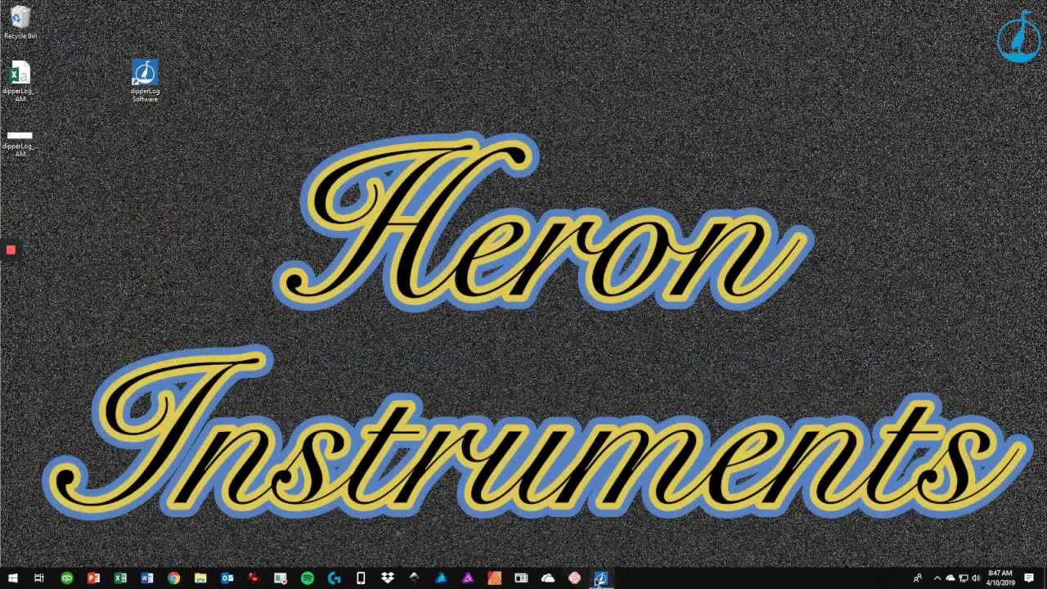
pyautogui.click(601, 579)
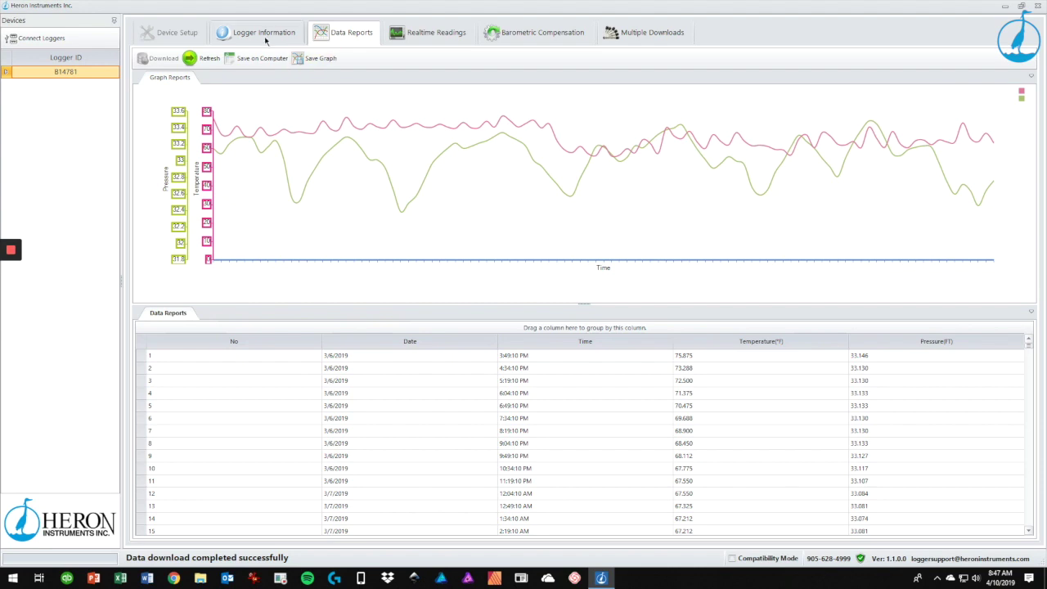